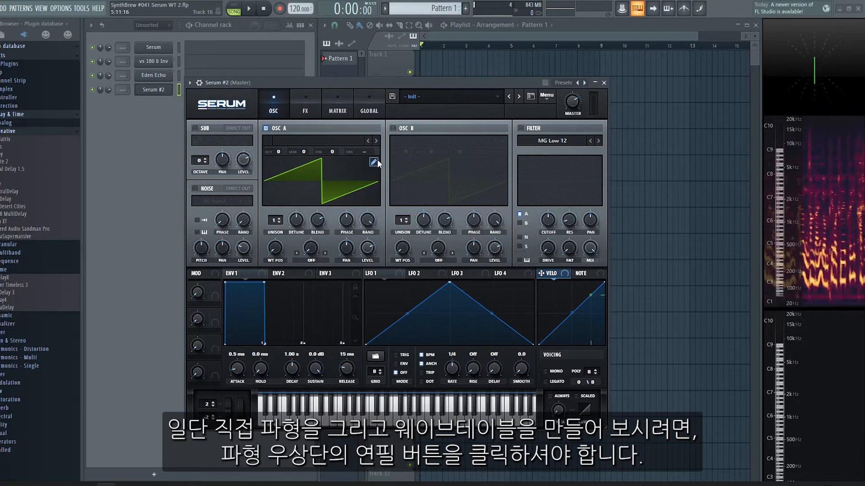
Initialize the Serum preset and clear all harmonics in oscillator A's wavetable editor
click(547, 97)
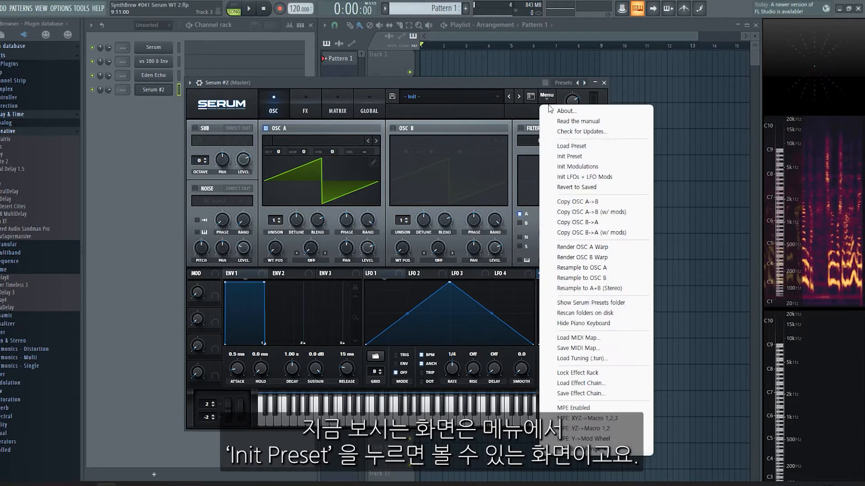
click(569, 157)
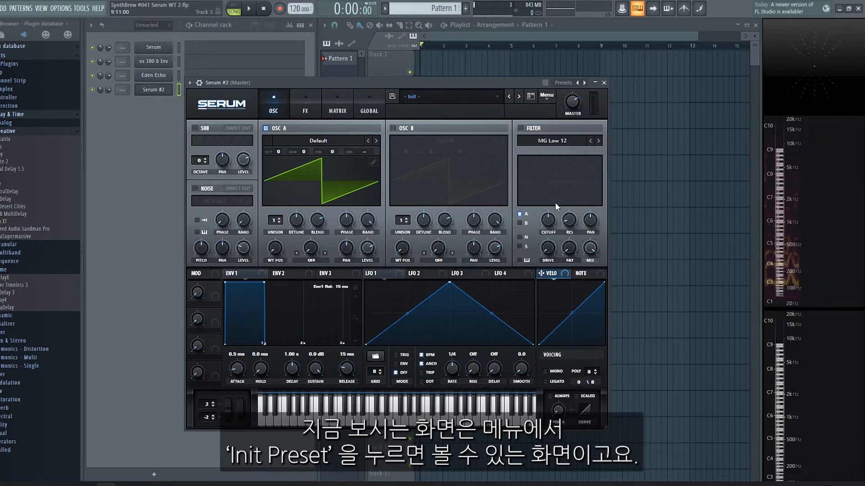
click(374, 163)
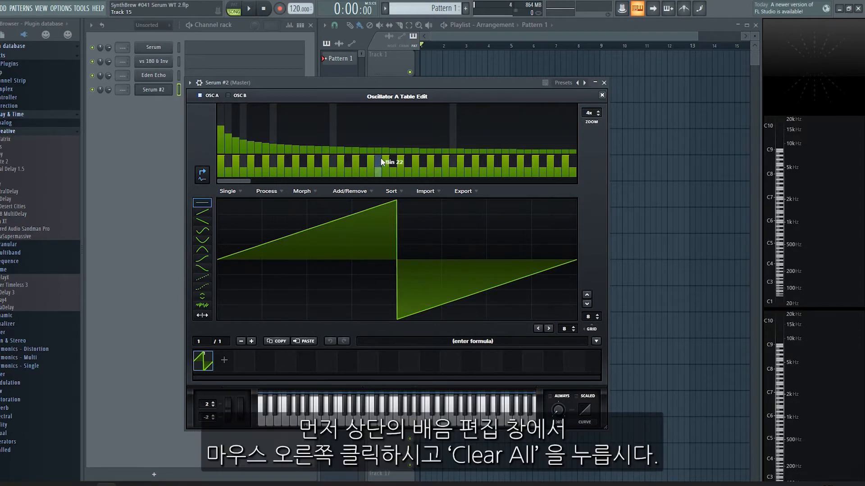
right_click(332, 120)
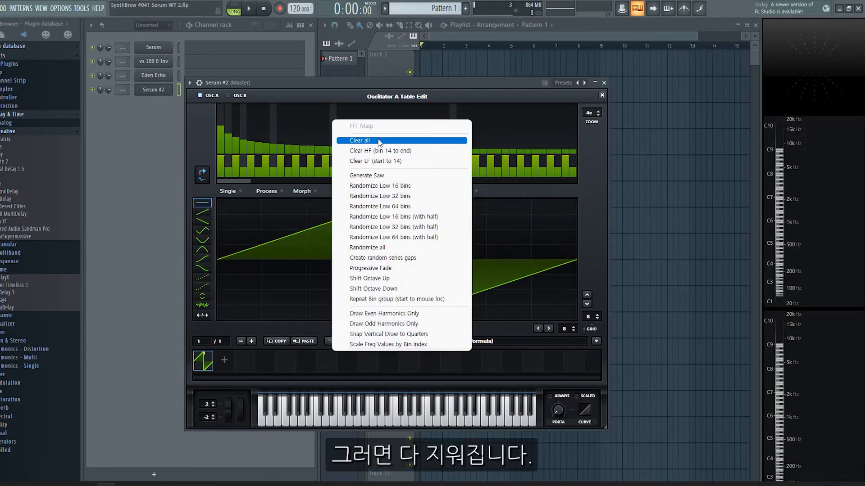
click(378, 141)
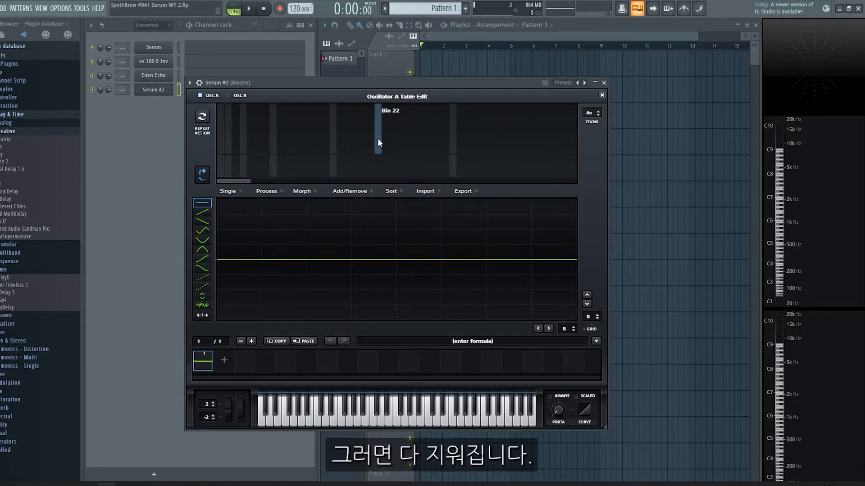
Draw test segments with the sloped line and curve shapes, first on the 8-division grid and again with the horizontal grid at 28
click(200, 220)
mouse_move(245, 226)
mouse_down()
mouse_move(374, 266)
mouse_move(534, 288)
mouse_move(604, 262)
mouse_move(420, 255)
mouse_move(388, 265)
mouse_up()
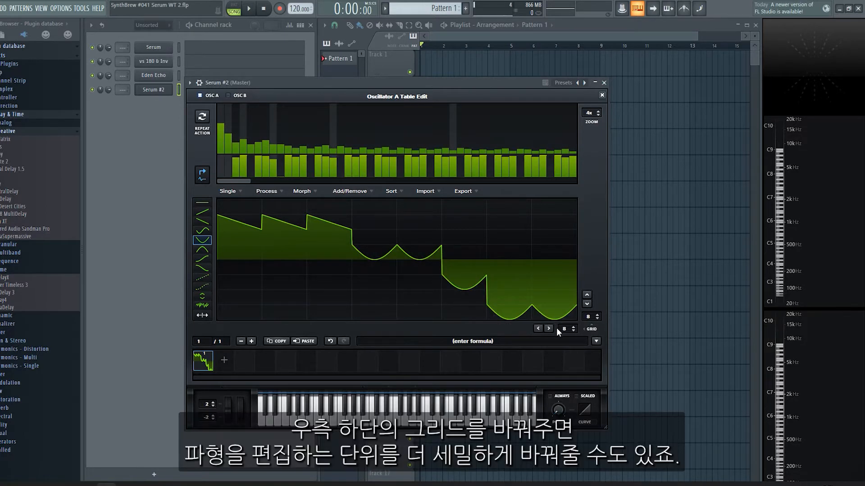
drag(566, 329, 564, 304)
mouse_move(259, 280)
mouse_down()
mouse_move(439, 238)
mouse_move(543, 277)
mouse_up()
scroll(565, 328, up, 1)
scroll(564, 328, down, 2)
scroll(588, 316, up, 6)
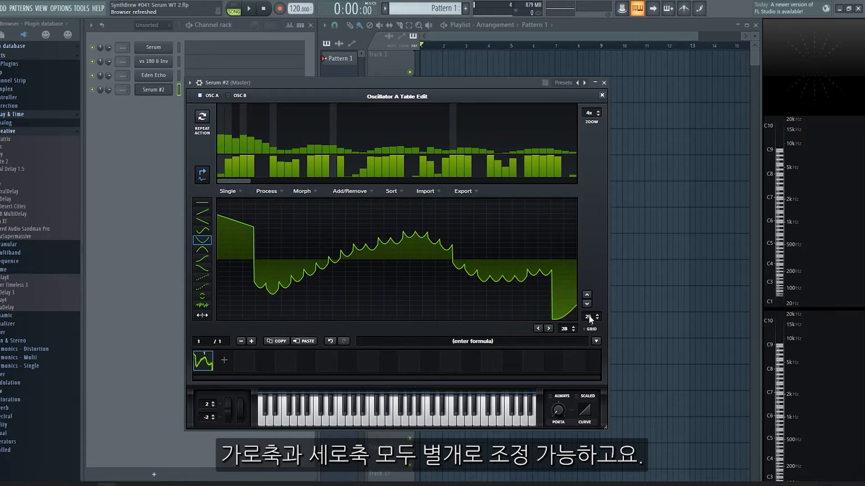
Set the horizontal and vertical grid to 0 and draw a smooth freehand waveform across the whole cycle
drag(591, 318, 584, 440)
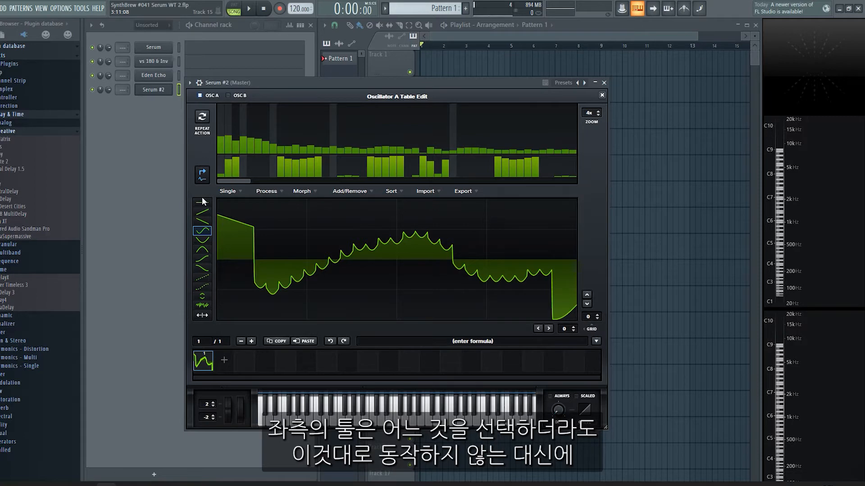
click(202, 240)
mouse_move(228, 277)
mouse_down()
mouse_move(247, 210)
mouse_move(305, 209)
mouse_move(300, 303)
mouse_move(497, 255)
mouse_up()
drag(513, 263, 576, 234)
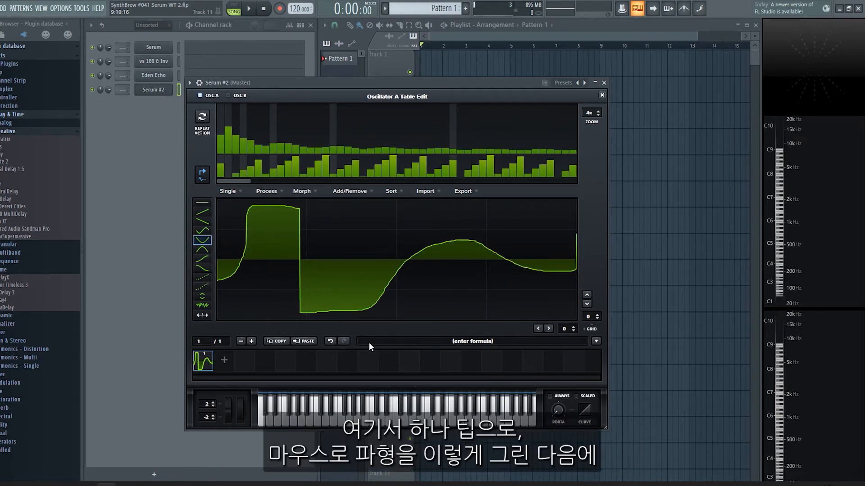
Set the grid to 22 horizontally and 23 vertically, and trace the waveform into connected straight segments with the dotted line tool
drag(569, 330, 554, 258)
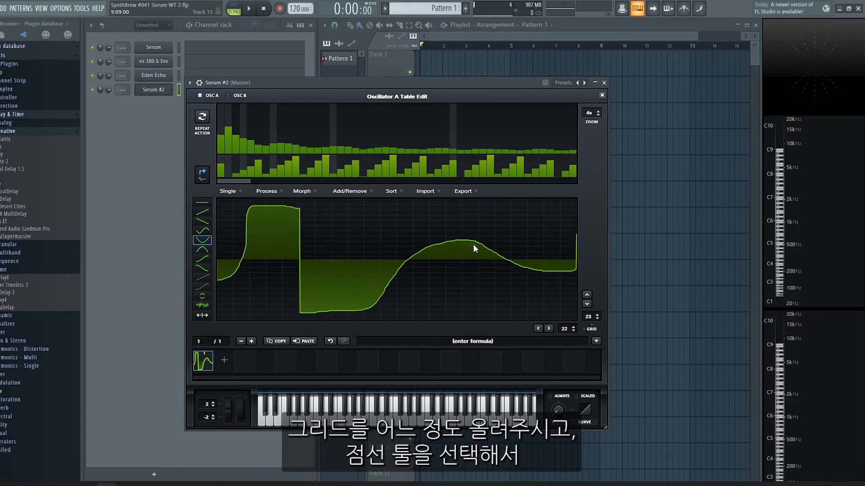
click(200, 276)
mouse_move(224, 259)
mouse_down()
mouse_move(327, 247)
mouse_move(627, 253)
mouse_up()
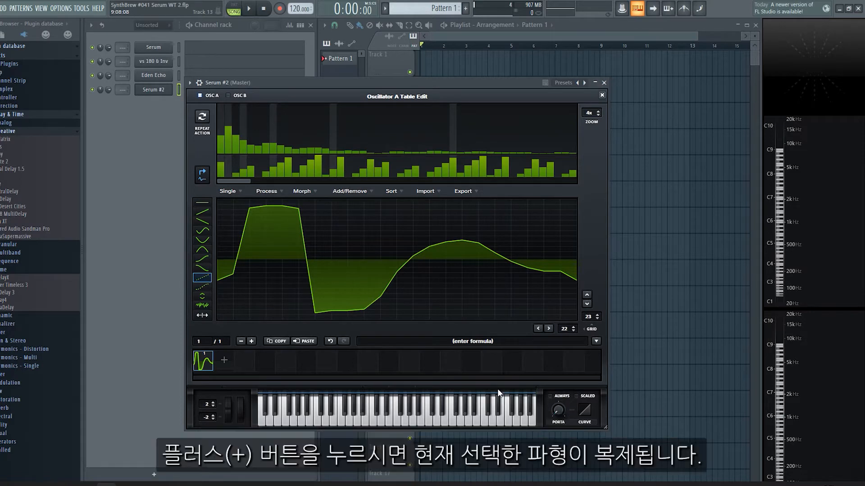
Duplicate the waveform into a second frame and apply Generate Saw to its harmonics, playing a few notes to check the sound
click(224, 361)
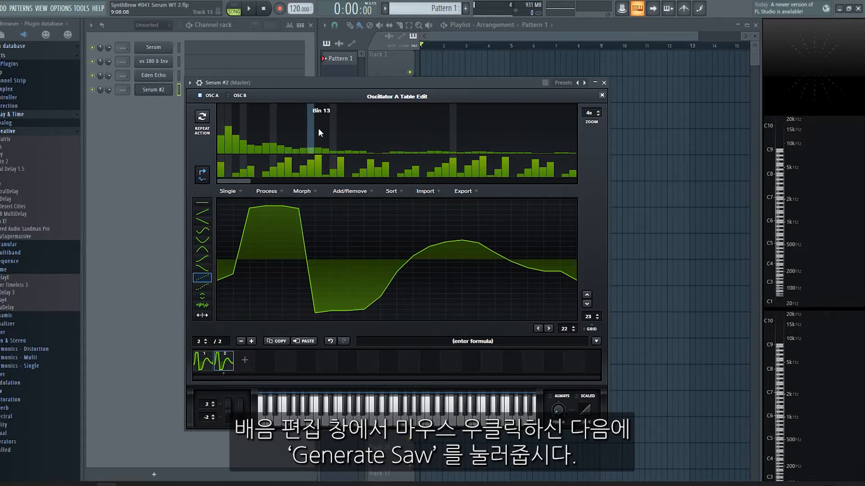
right_click(339, 131)
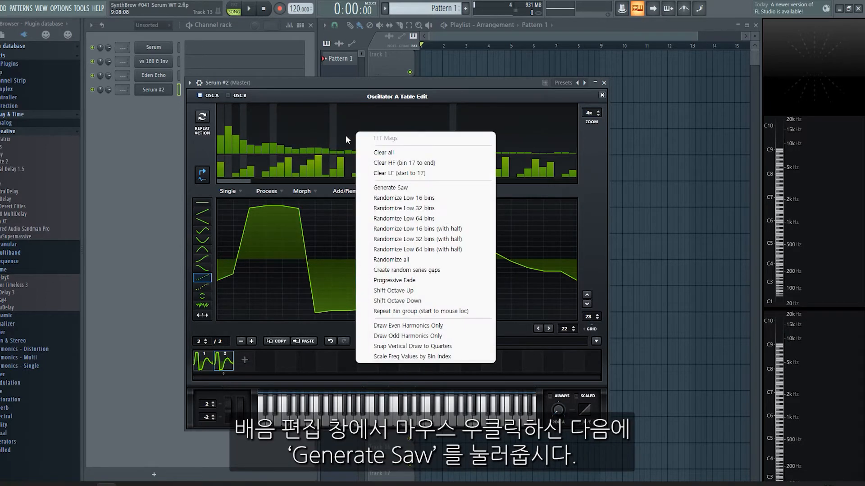
click(388, 188)
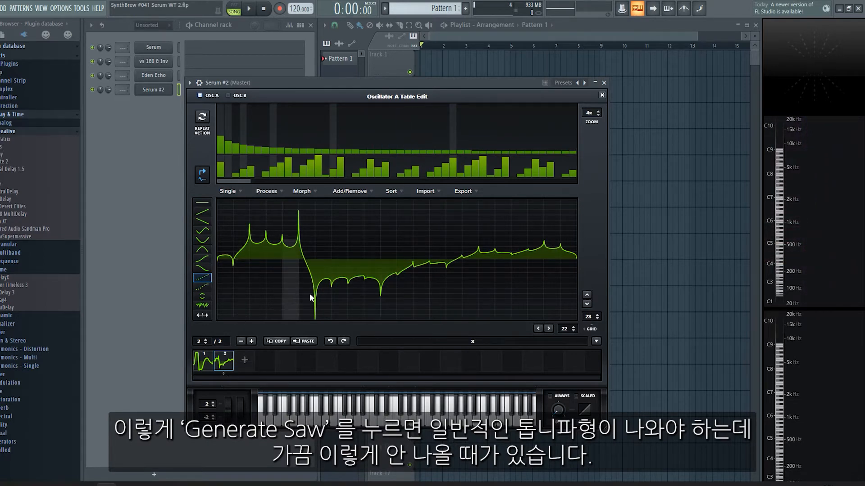
key(q)
key(w)
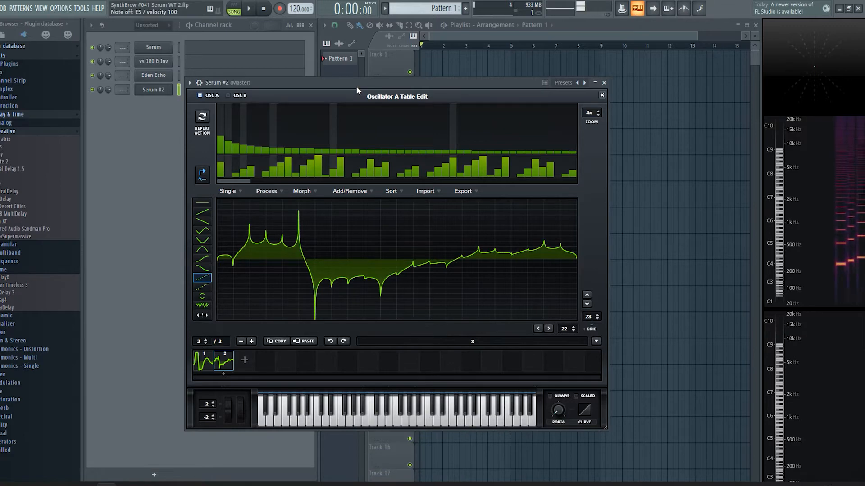
key(r)
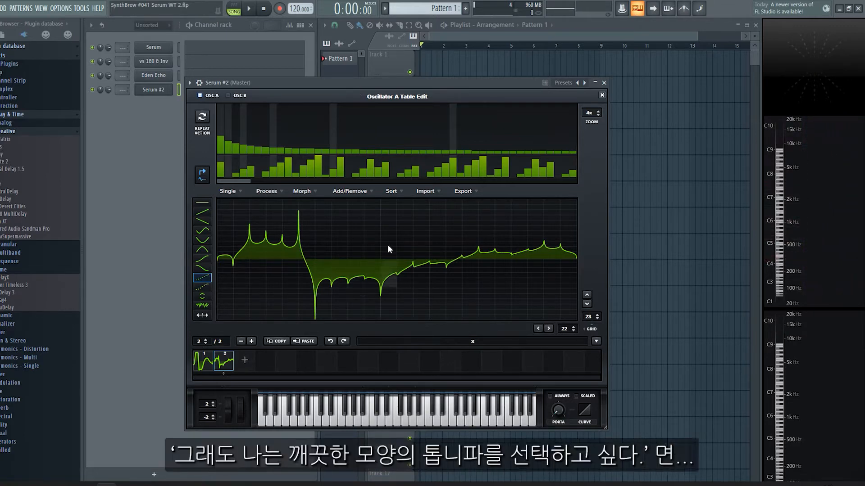
Replace the second frame's waveform with the "just saw" preset from the single-frame formulas
click(596, 341)
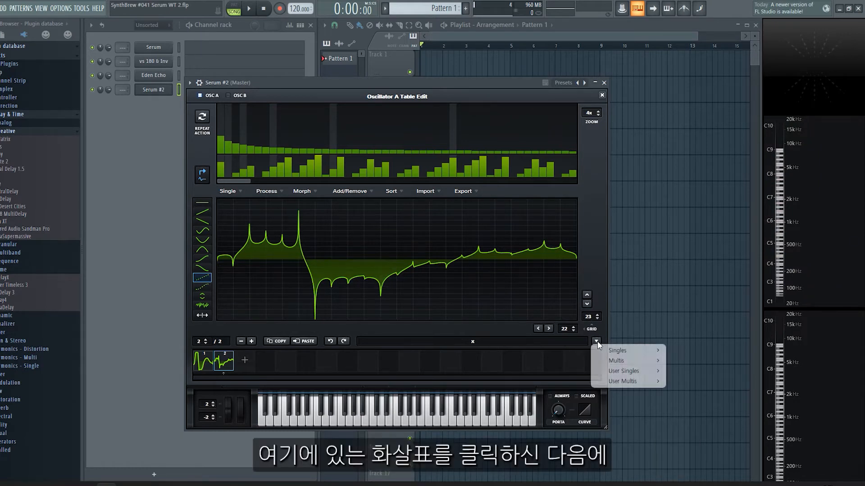
mouse_move(632, 351)
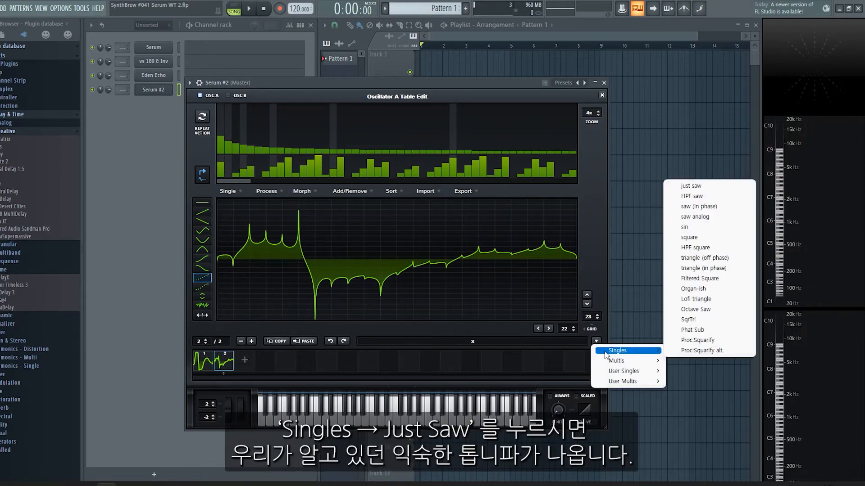
click(691, 186)
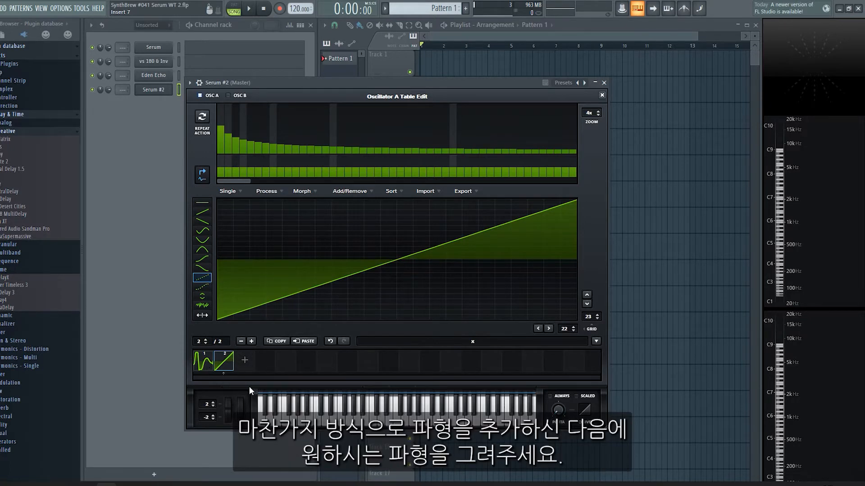
Add a third frame with a stepped waveform drawn from flat segments, and sweep the mod wheel through the frames
click(244, 361)
click(202, 203)
mouse_move(233, 256)
mouse_down()
mouse_move(398, 287)
mouse_move(576, 226)
mouse_up()
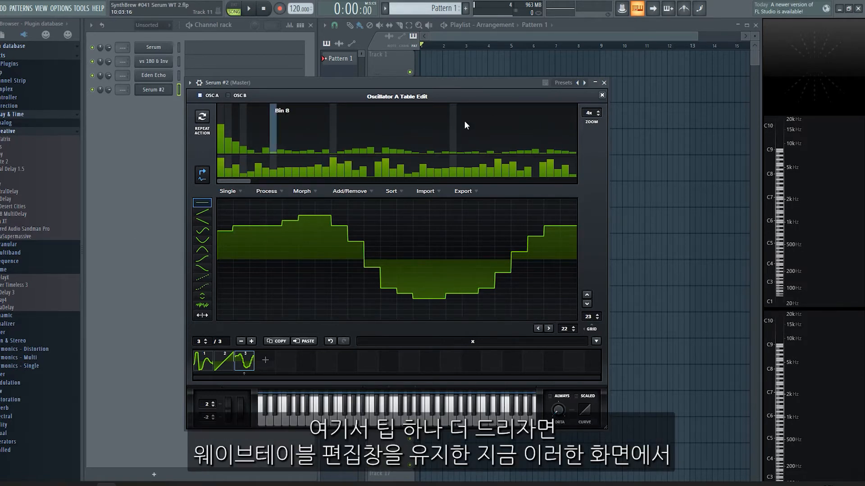
drag(238, 415, 237, 466)
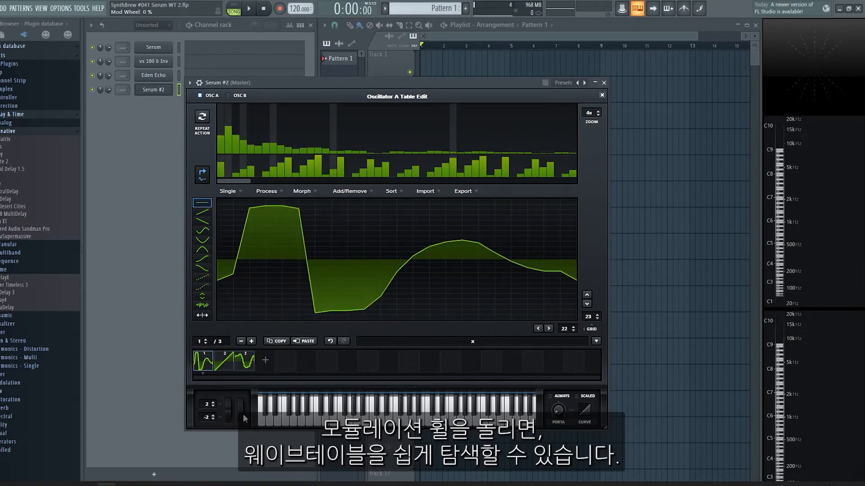
drag(242, 414, 279, 320)
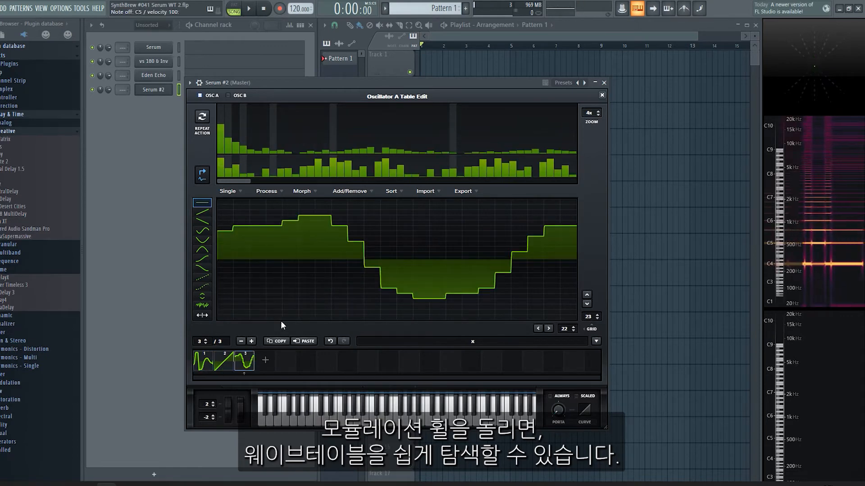
Turn off the preference "Mod Wheel -> WT Pos (when WT Editor is open)" and test the mod wheel in the wavetable editor
click(602, 95)
click(361, 104)
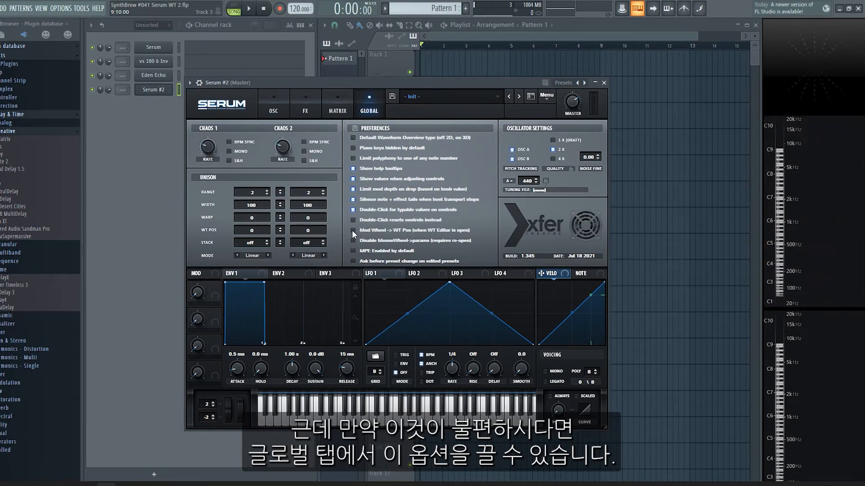
click(273, 110)
click(373, 173)
drag(241, 402, 244, 439)
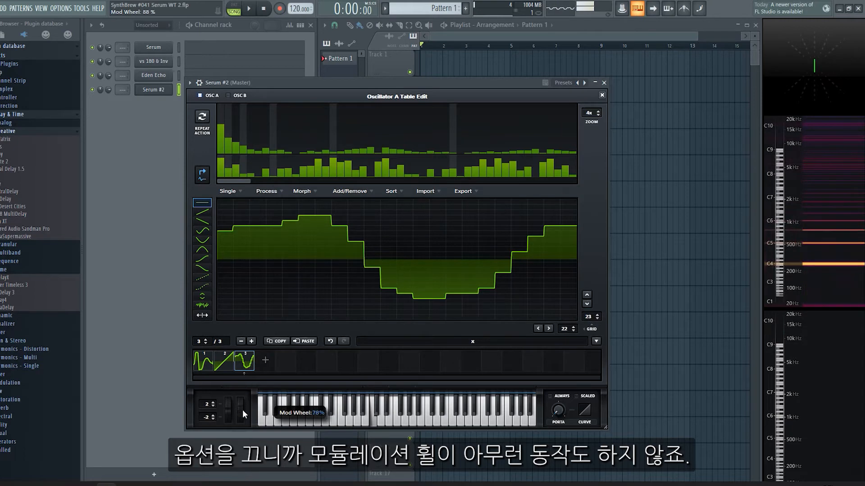
Turn the "Mod Wheel -> WT Pos (when WT Editor is open)" preference back on and return to the oscillator view
click(602, 95)
click(371, 109)
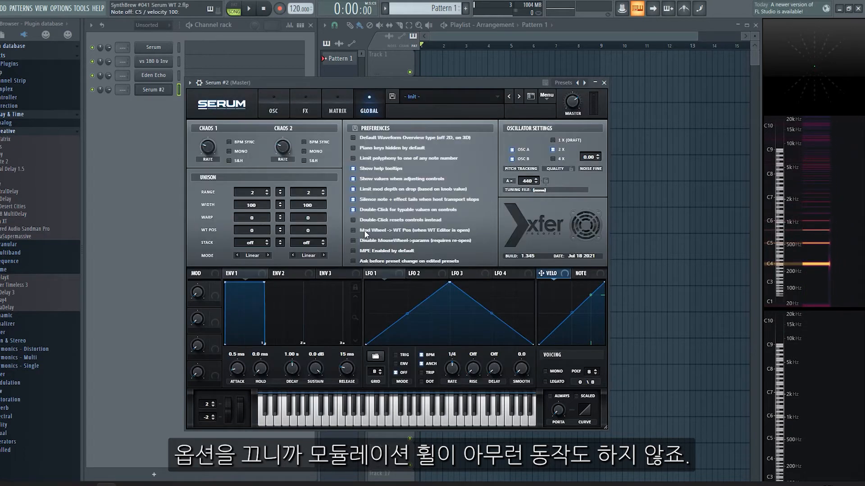
click(353, 230)
click(272, 101)
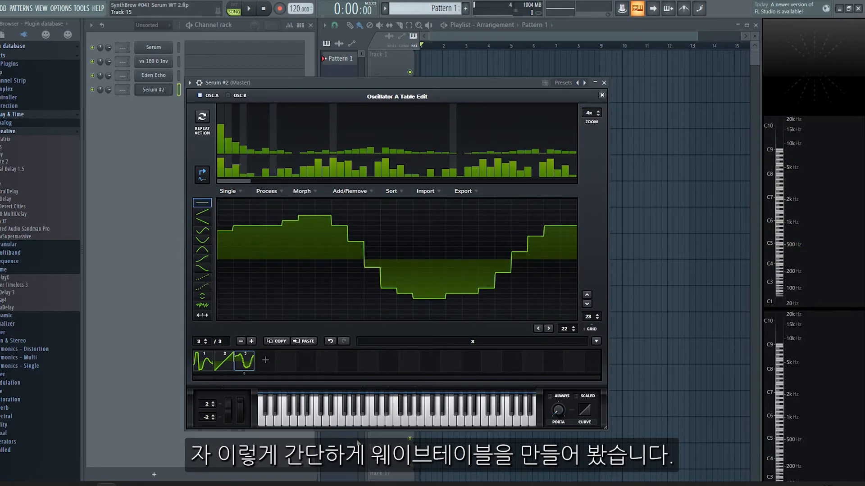
Sweep the mod wheel and step through frames 1, 2 and 3 to examine the jumps between the waveforms
drag(239, 401, 234, 480)
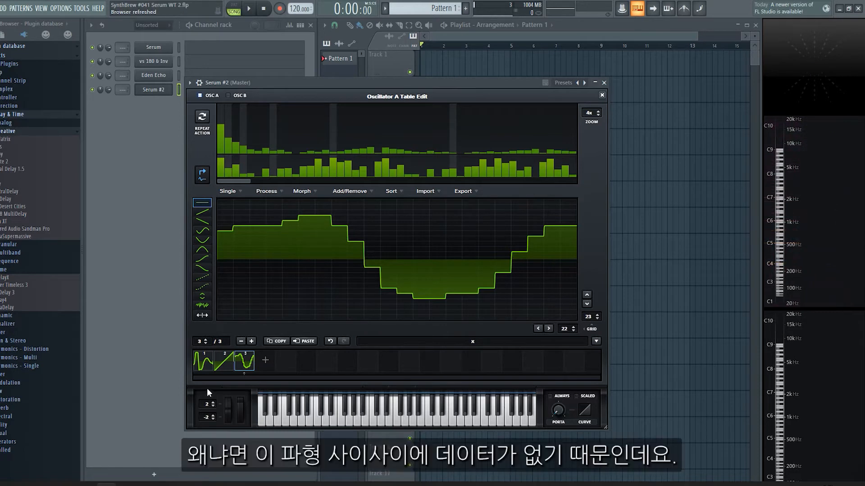
click(202, 368)
click(225, 362)
click(210, 366)
click(225, 363)
click(243, 362)
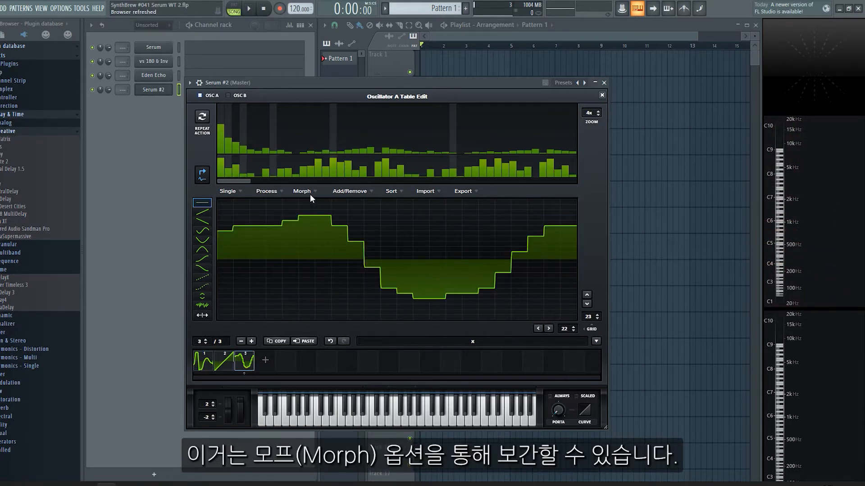
Apply Morph - Spectral to the three frames and sweep the mod wheel through the interpolated wavetable
click(310, 193)
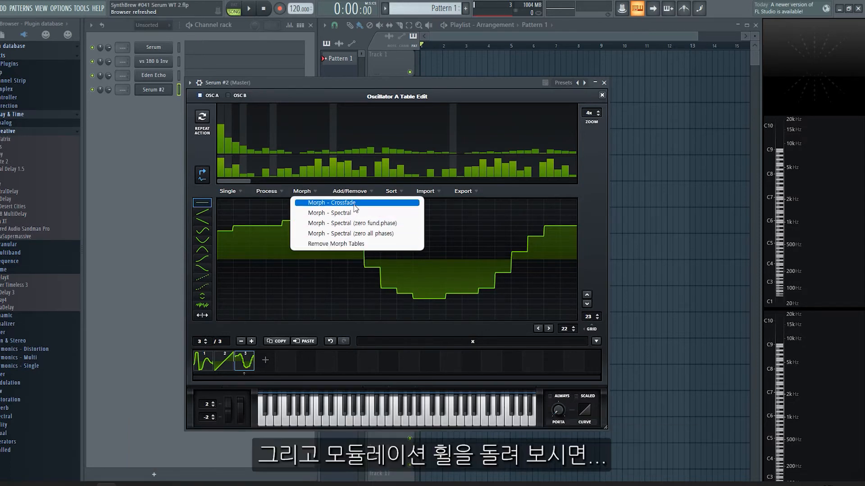
click(366, 214)
drag(244, 406, 234, 455)
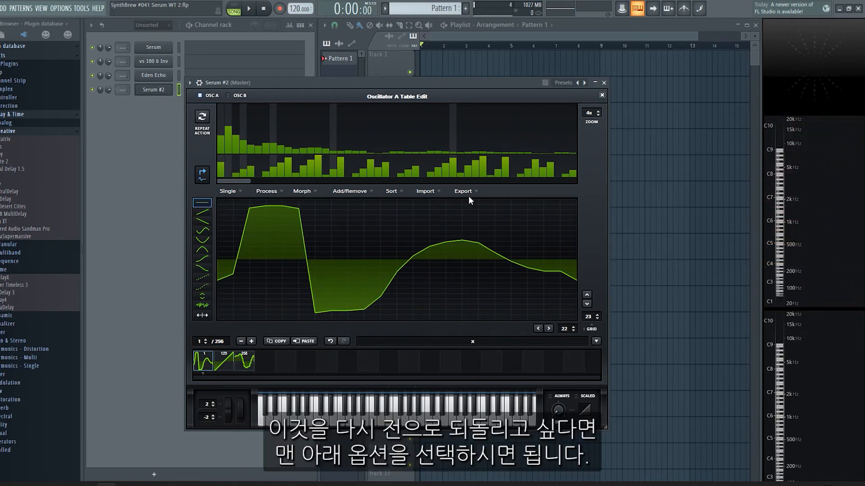
Remove the morph tables and sweep the mod wheel to hear the three unmorphed frames
click(305, 191)
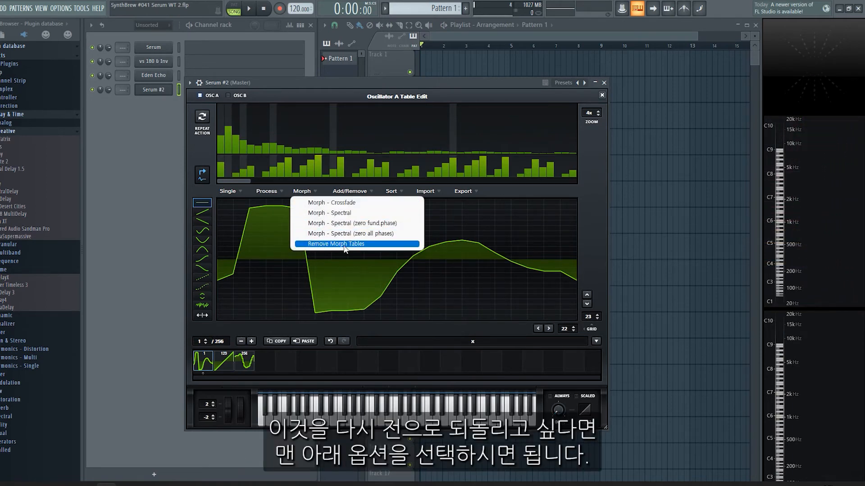
click(360, 245)
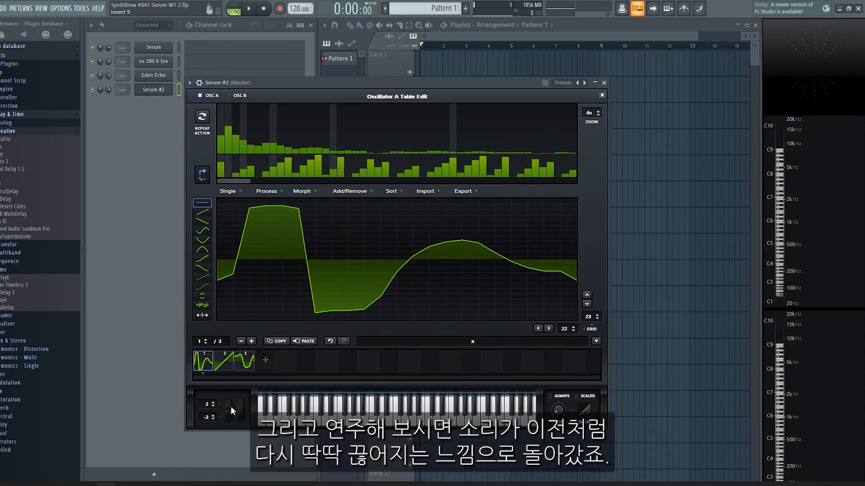
mouse_move(236, 417)
mouse_down()
mouse_move(240, 326)
mouse_move(247, 416)
mouse_move(242, 320)
mouse_move(247, 416)
mouse_up()
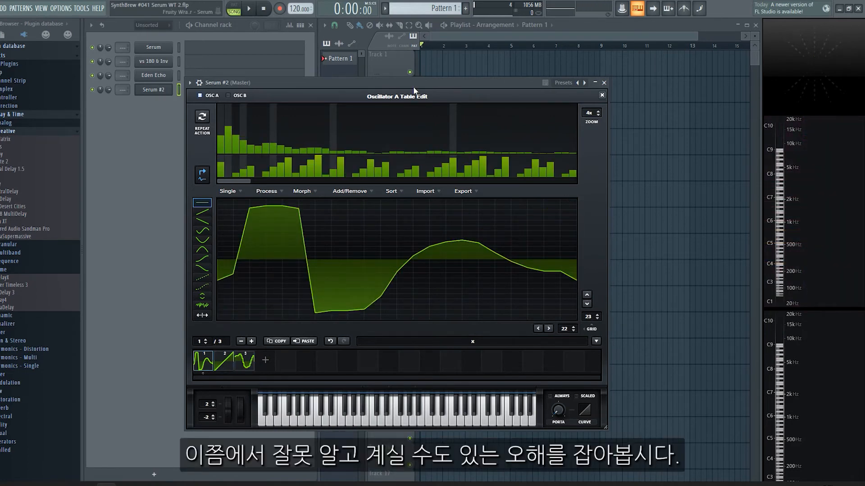
click(310, 192)
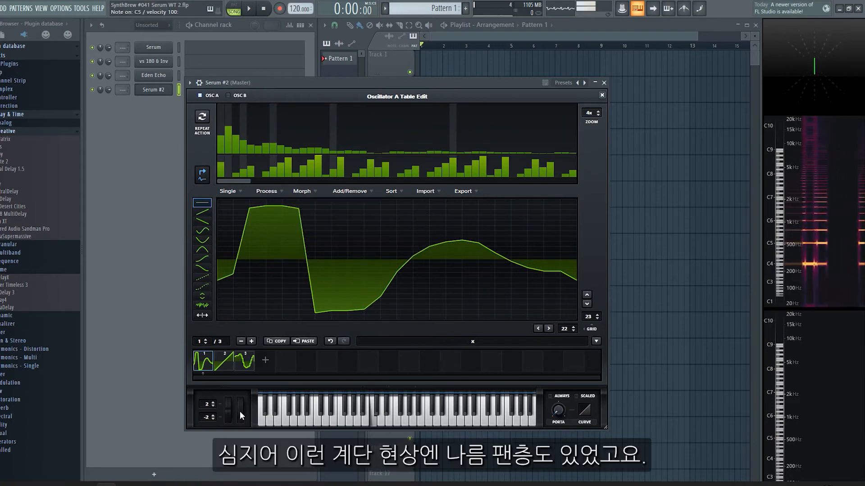
drag(239, 412, 242, 451)
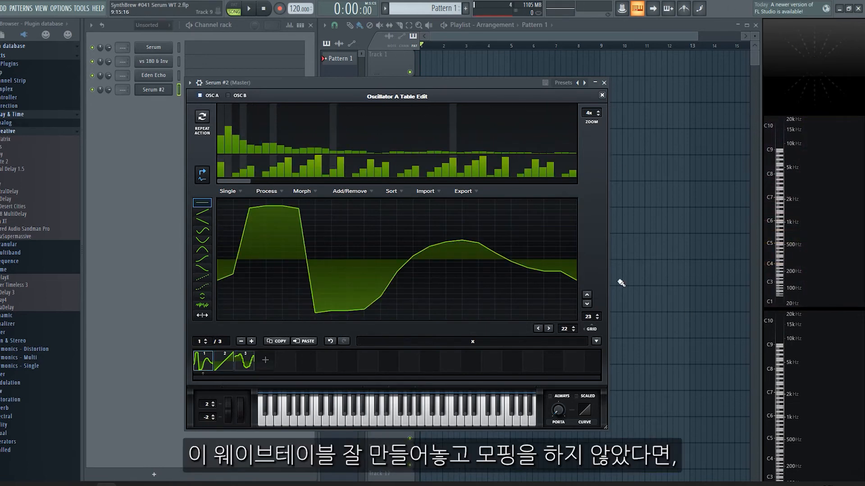
click(297, 192)
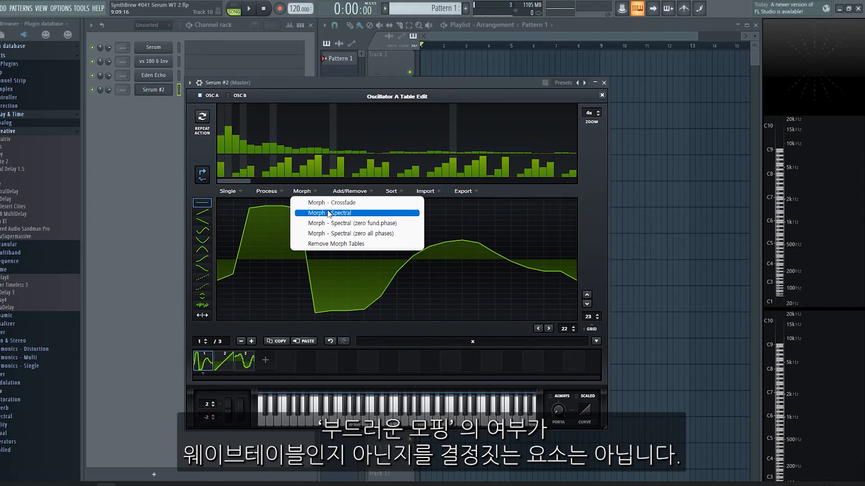
click(328, 81)
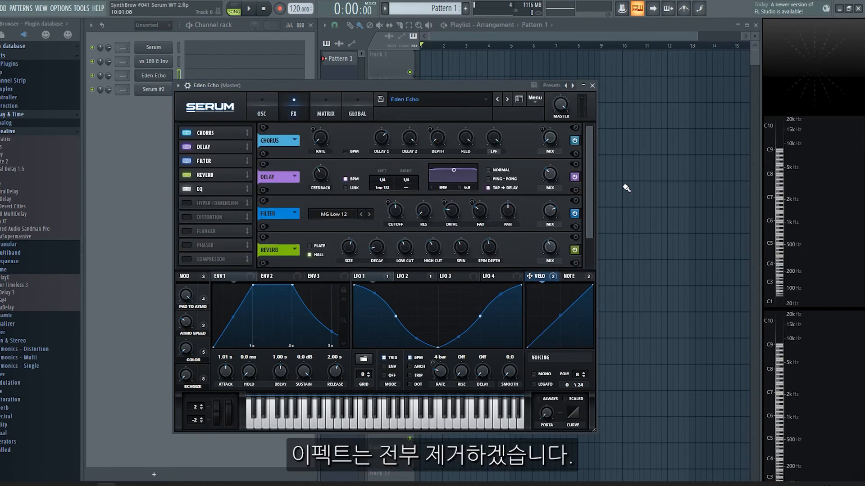
Switch off the Reverb and EQ effects in the Eden Echo patch and return to the oscillator view
drag(586, 221, 578, 249)
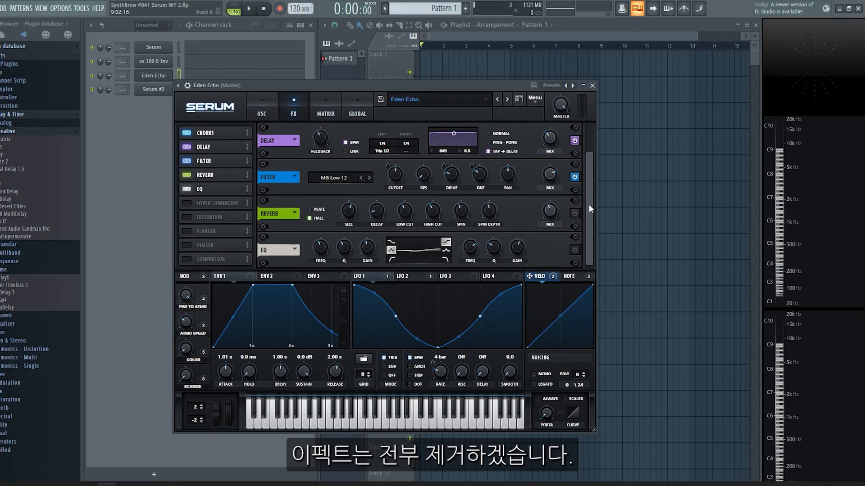
click(270, 113)
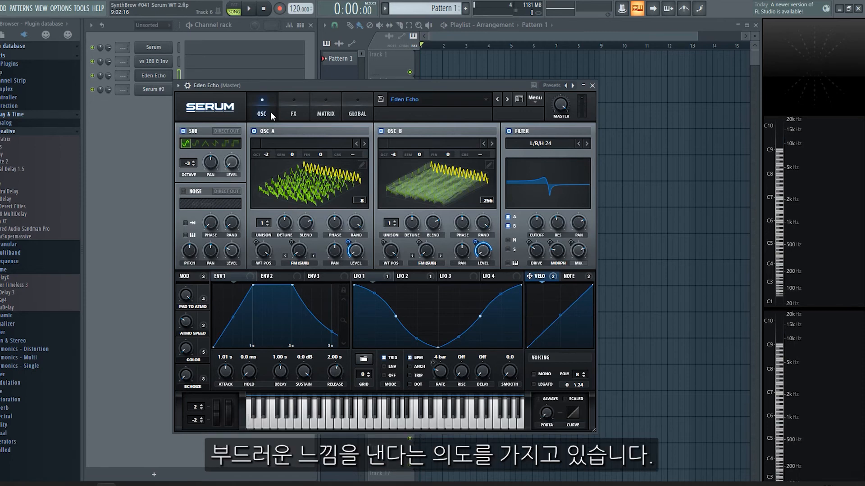
Play the patch with only oscillator B on, and again with only oscillator A on, to compare their wavetable movement
click(272, 132)
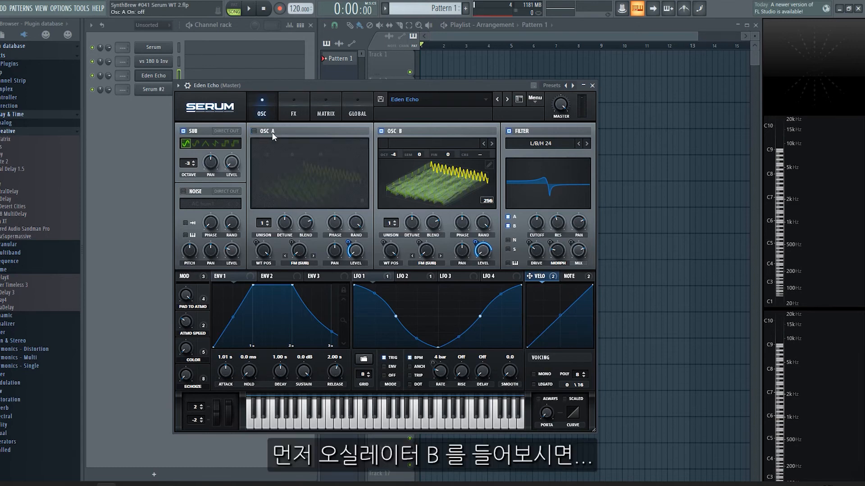
key(q)
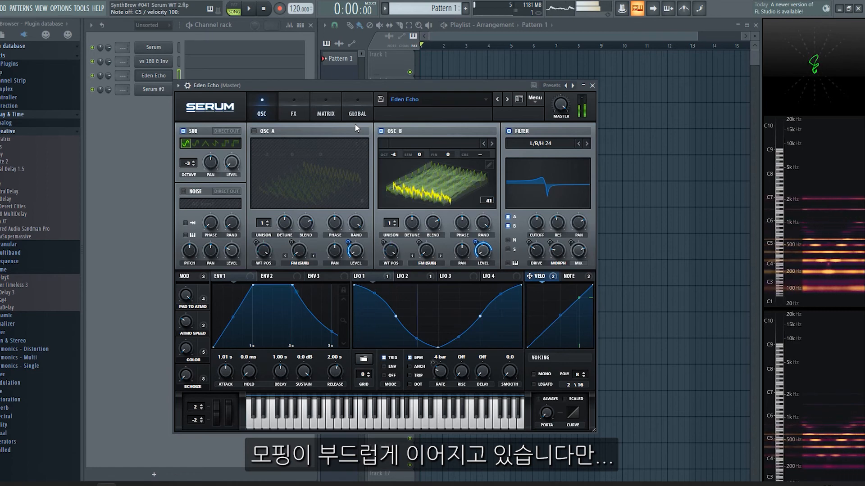
click(381, 131)
click(253, 131)
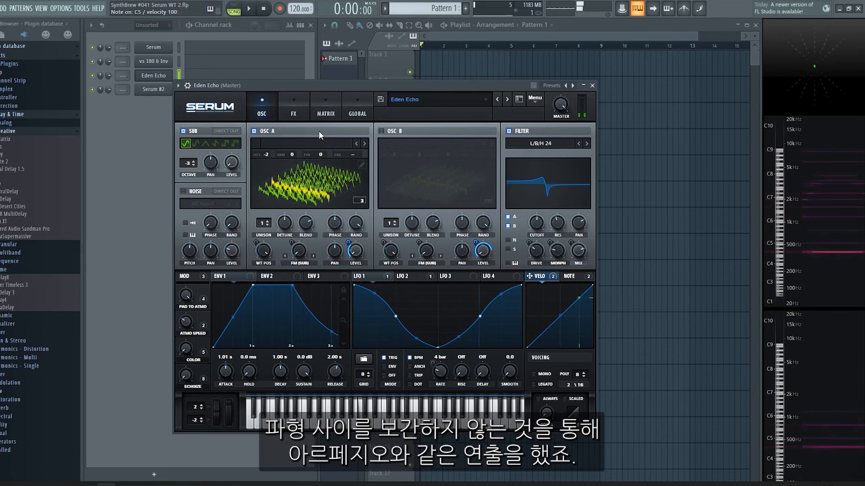
Apply Morph - Crossfade to oscillator A's wavetable and listen to the interpolated version in the oscillator view
click(362, 164)
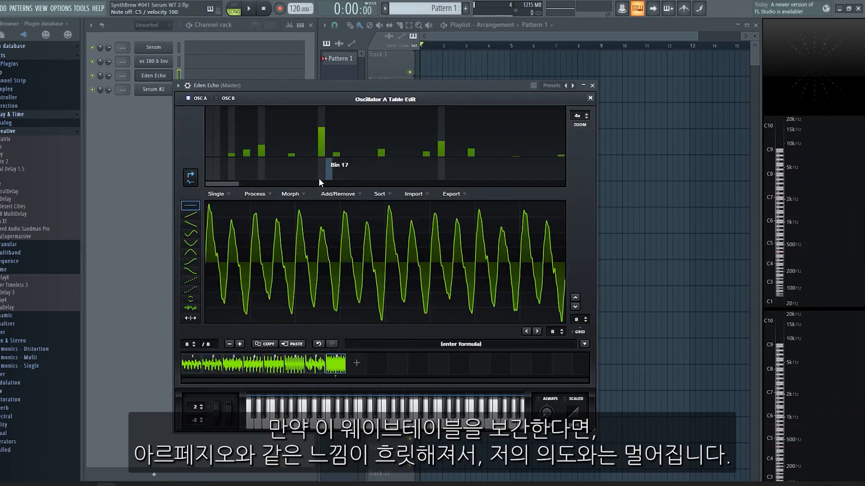
click(303, 194)
click(312, 208)
click(590, 98)
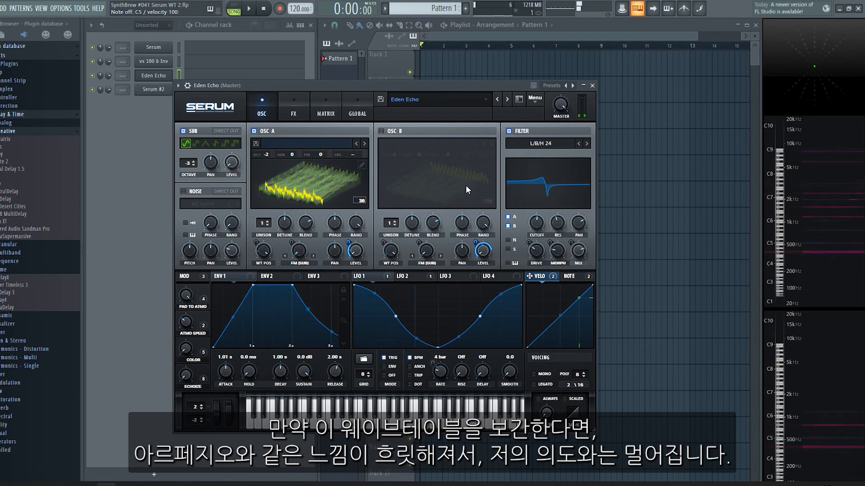
Remove the morph tables from oscillator A's wavetable and return to the oscillator view
click(361, 165)
click(298, 194)
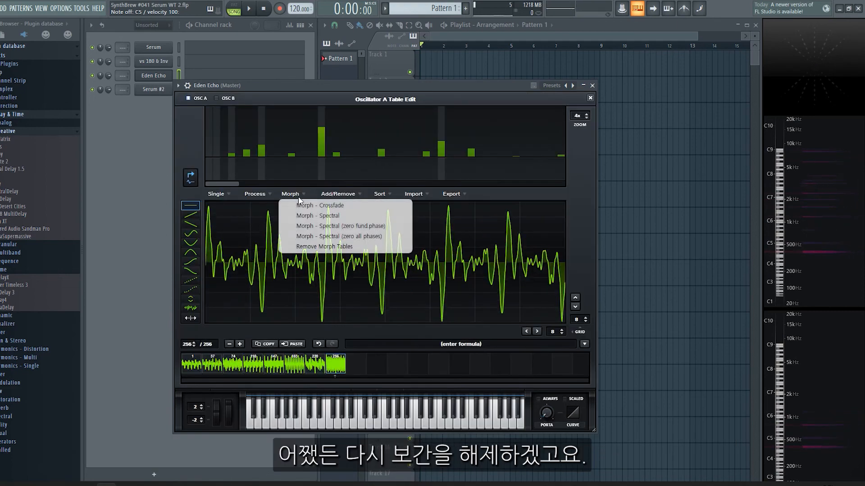
click(324, 246)
click(590, 97)
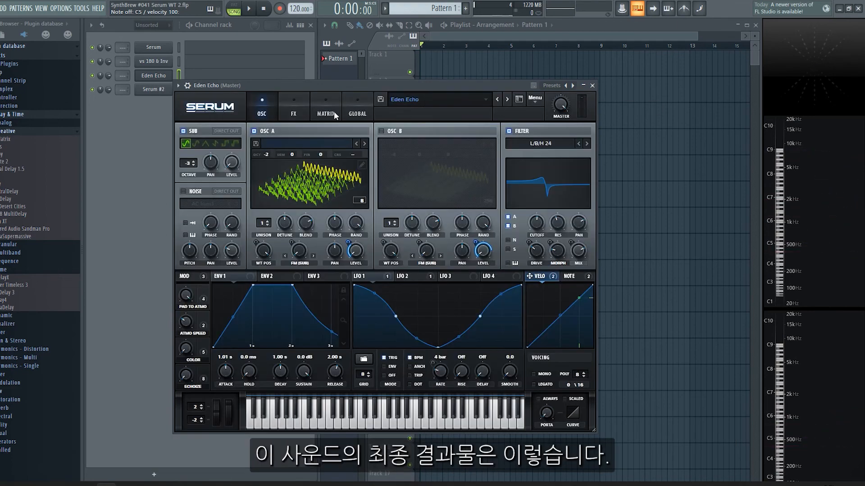
Restore the bypassed Reverb and EQ effects and turn oscillator B back on to play the complete Eden Echo sound
click(308, 113)
scroll(585, 242, down, 3)
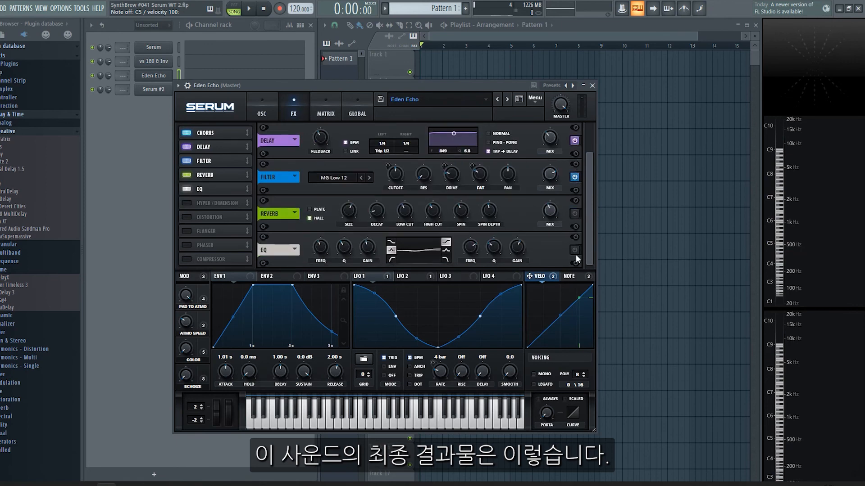
click(262, 110)
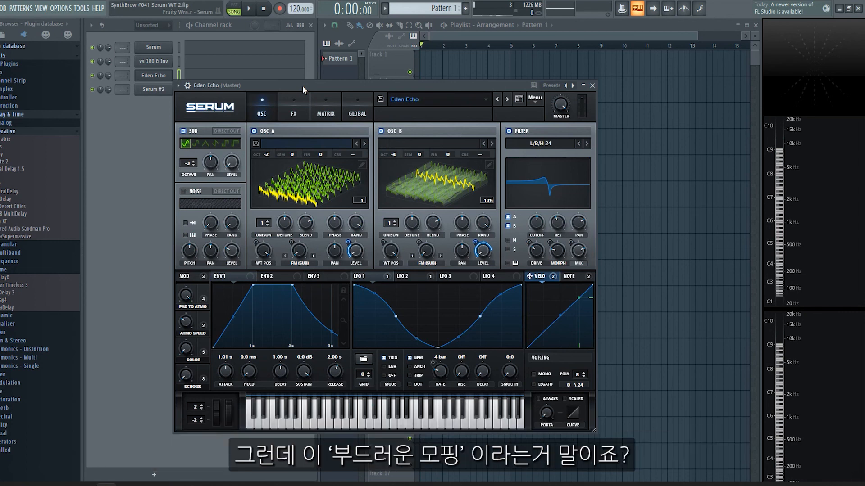
Open oscillator A's wavetable editor and examine the available Crossfade and Spectral morph options
click(361, 165)
click(290, 194)
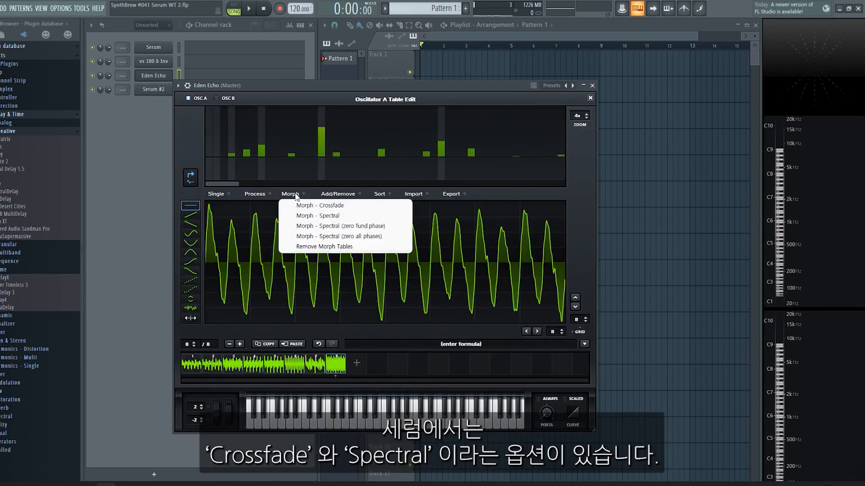